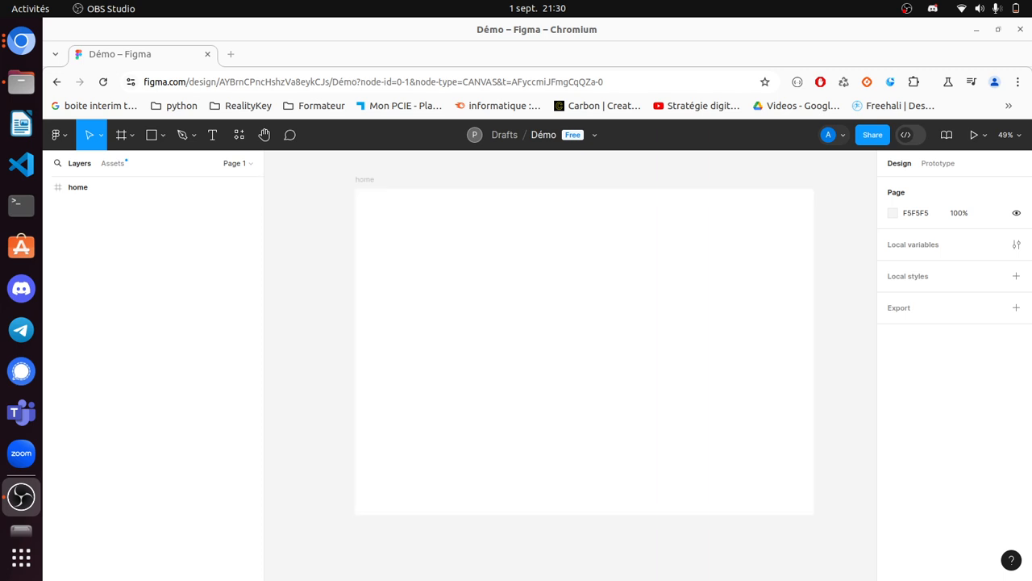
Step: Draw a rectangle about 415 × 361 in the upper-left part of the home frame and fill it with blue 1D2CBA
{"action": "left_click", "coordinate": [151, 135]}
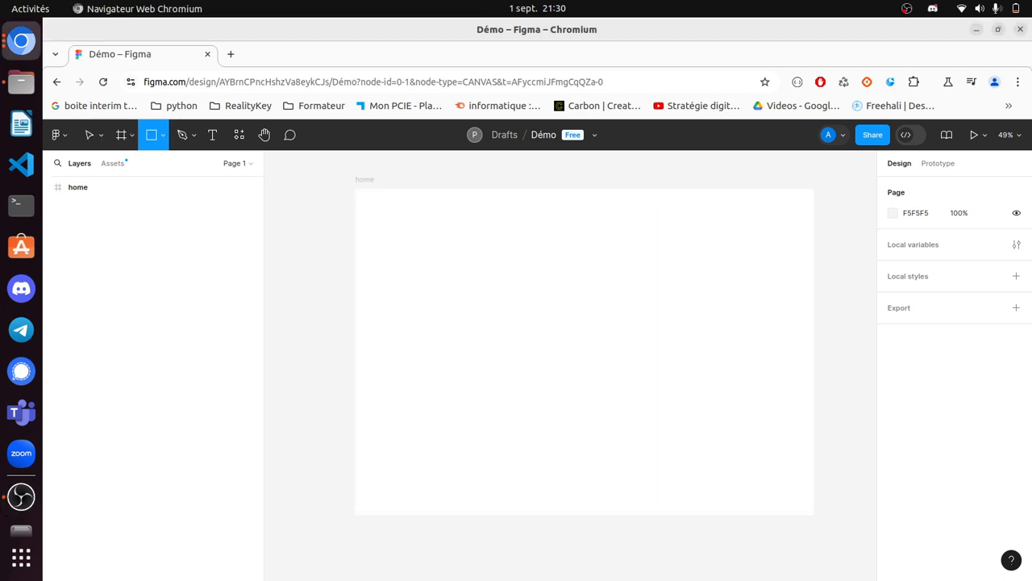
{"action": "left_click_drag", "start_coordinate": [380, 229], "coordinate": [512, 344]}
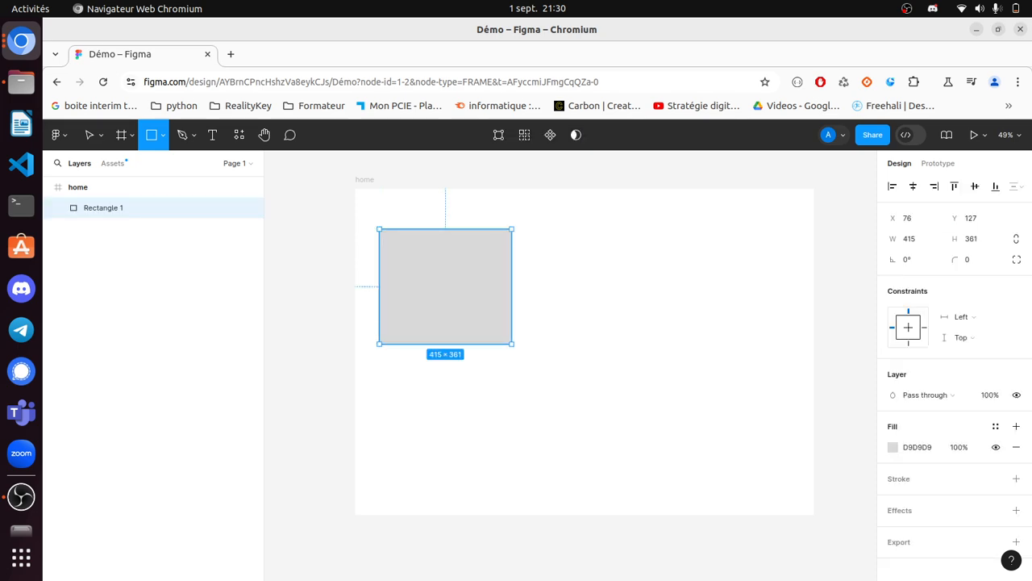
{"action": "left_click", "coordinate": [917, 447]}
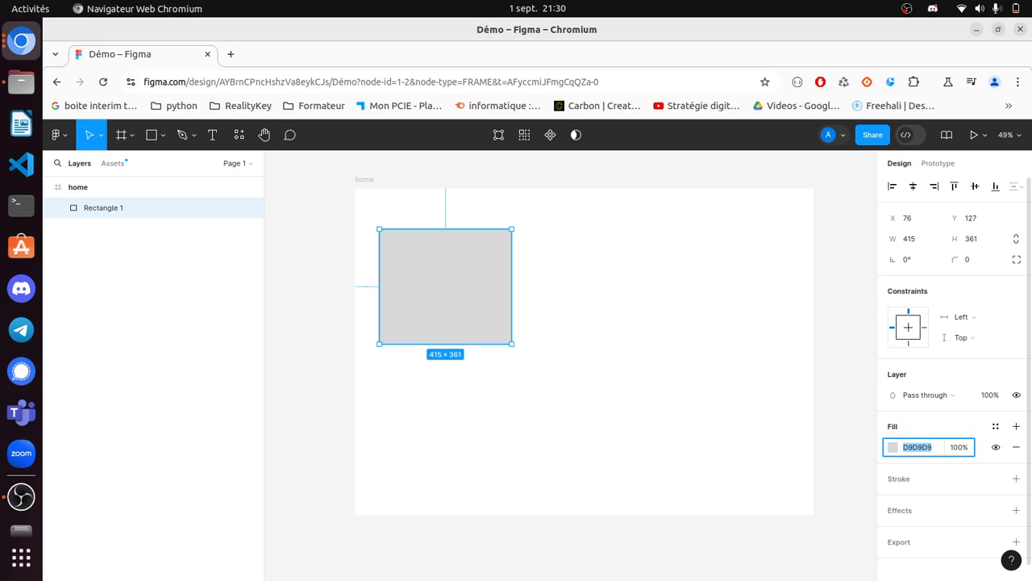
{"action": "left_click", "coordinate": [893, 447]}
{"action": "left_click", "coordinate": [854, 289]}
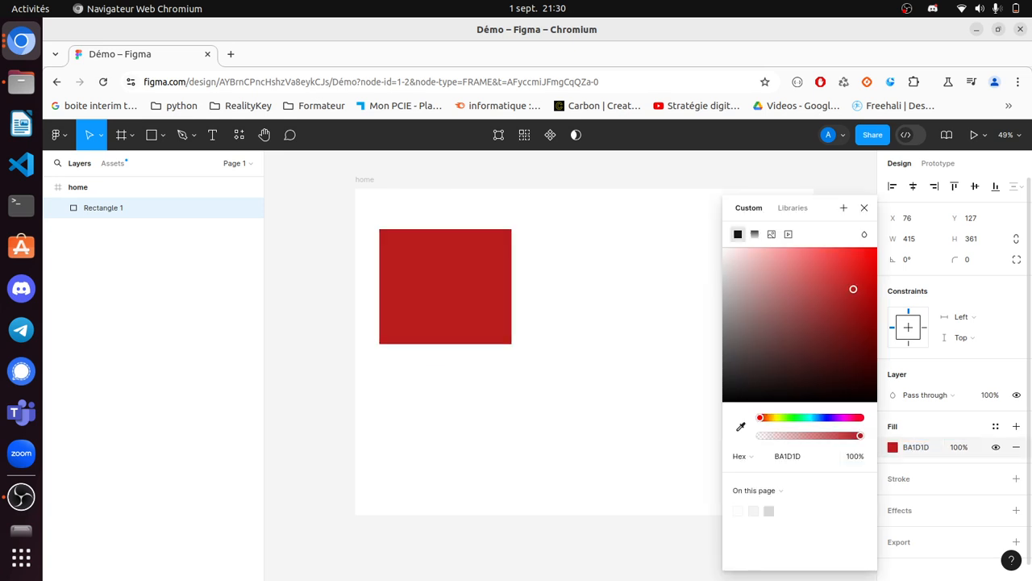
{"action": "left_click", "coordinate": [825, 417]}
{"action": "left_click", "coordinate": [601, 331]}
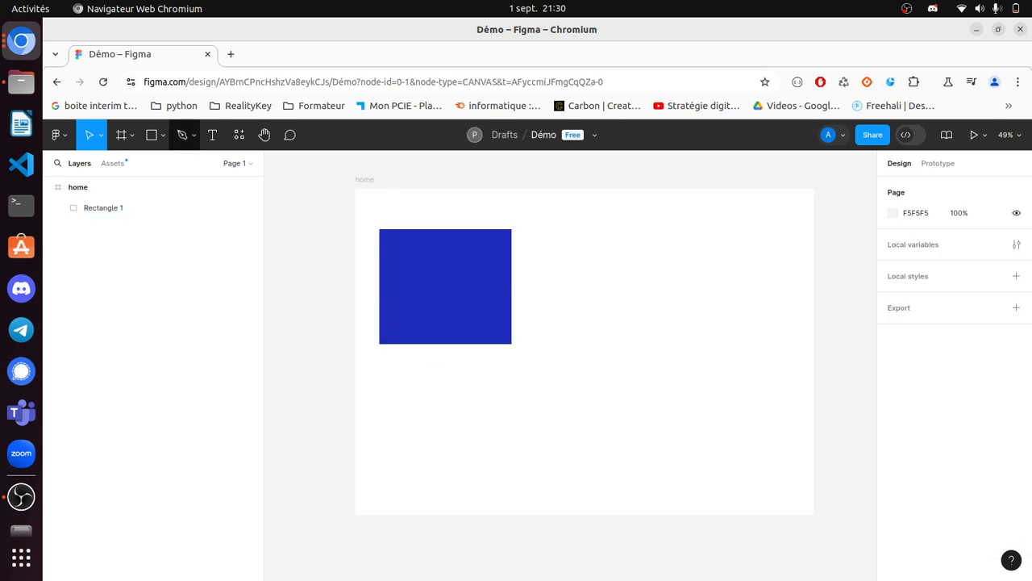
Step: Draw an ellipse about 393 × 328 to the right of the blue rectangle and fill it with pink C857BD
{"action": "left_click", "coordinate": [162, 135]}
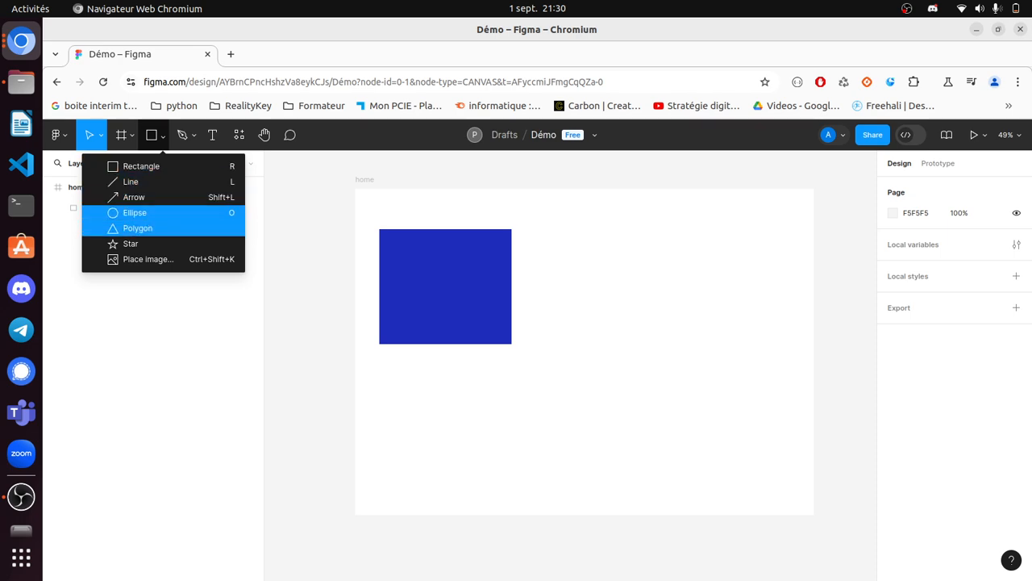
{"action": "left_click", "coordinate": [134, 212]}
{"action": "left_click_drag", "start_coordinate": [584, 275], "coordinate": [710, 379]}
{"action": "left_click", "coordinate": [893, 447]}
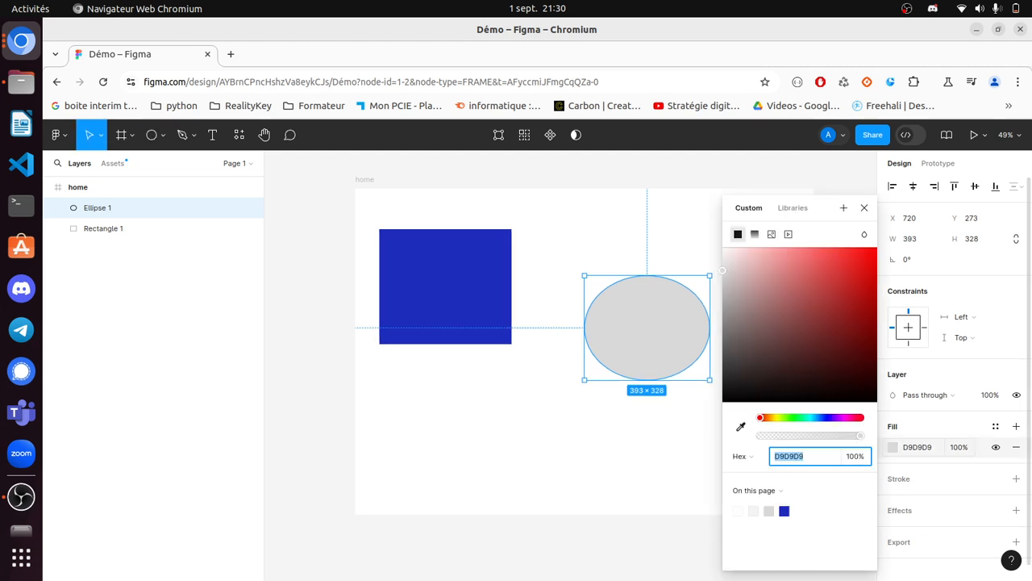
{"action": "type", "text": "C855BE"}
{"action": "key", "text": "Return"}
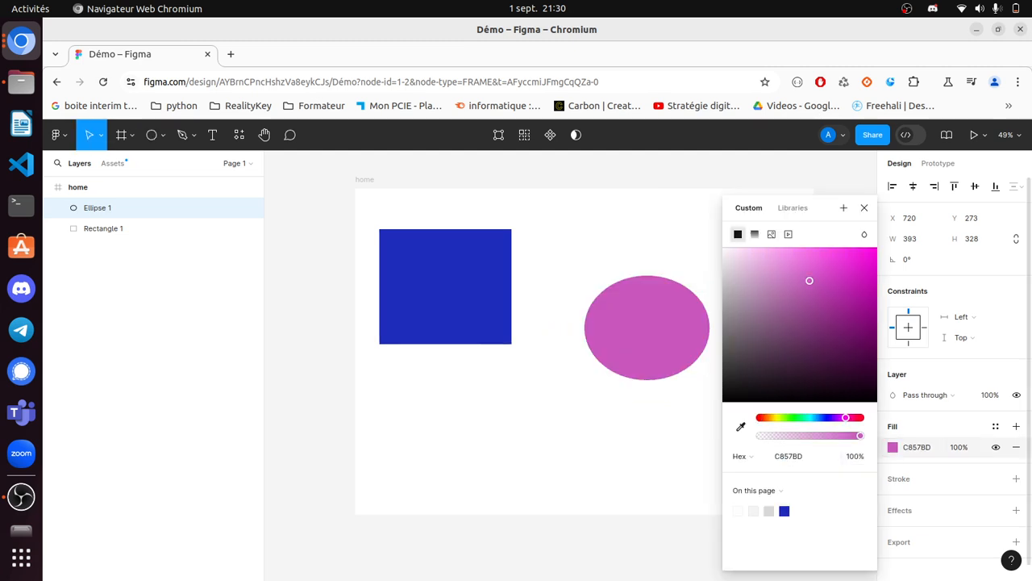
{"action": "key", "text": "Escape"}
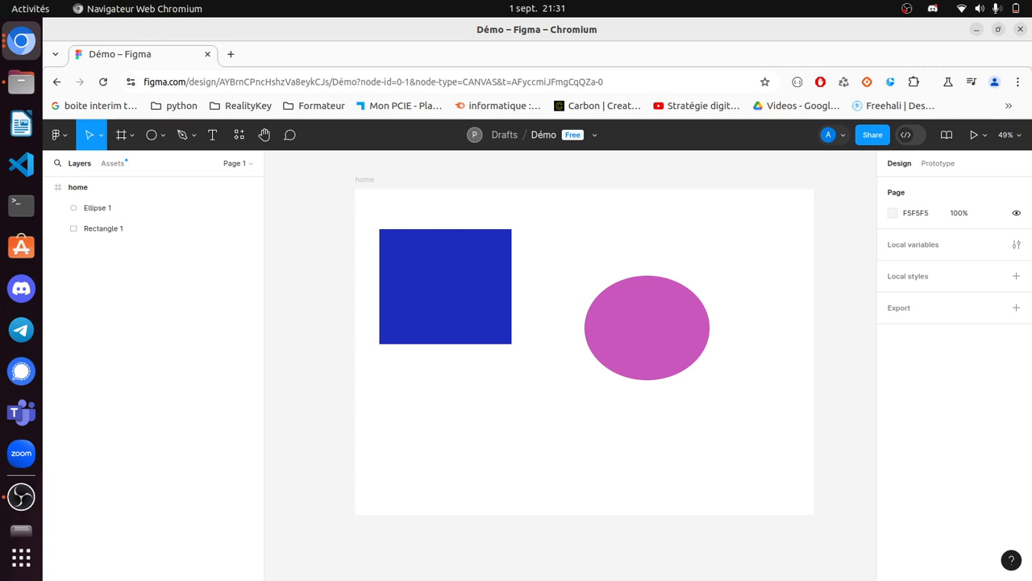
Step: Delete the pink ellipse from the home frame
{"action": "left_click_drag", "start_coordinate": [548, 244], "coordinate": [737, 427]}
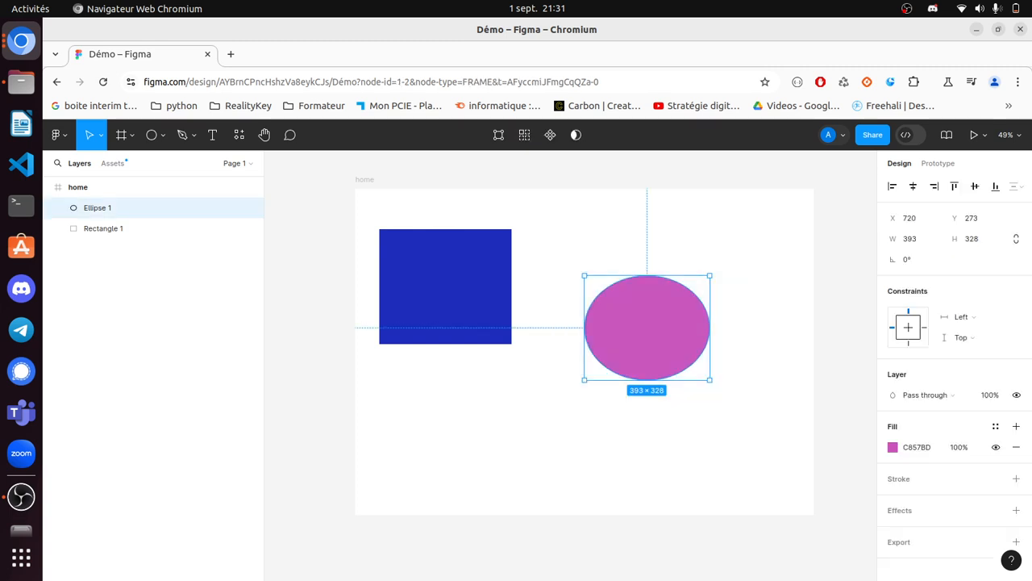
{"action": "key", "text": "Delete"}
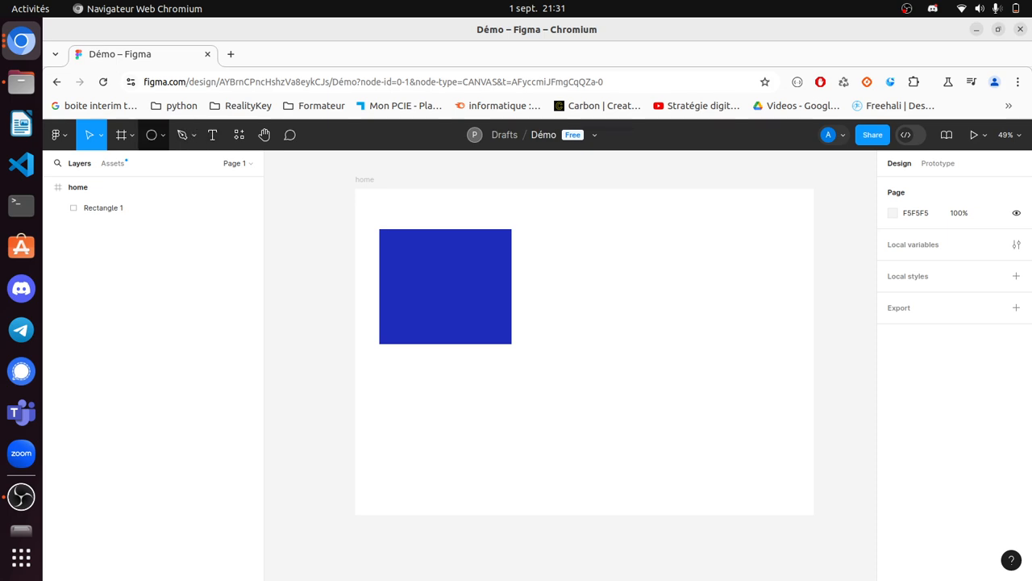
Step: Draw a second rectangle about 397 × 301 to the lower right of the blue one and fill it with purple CB63E5
{"action": "left_click", "coordinate": [163, 135]}
{"action": "left_click", "coordinate": [148, 167]}
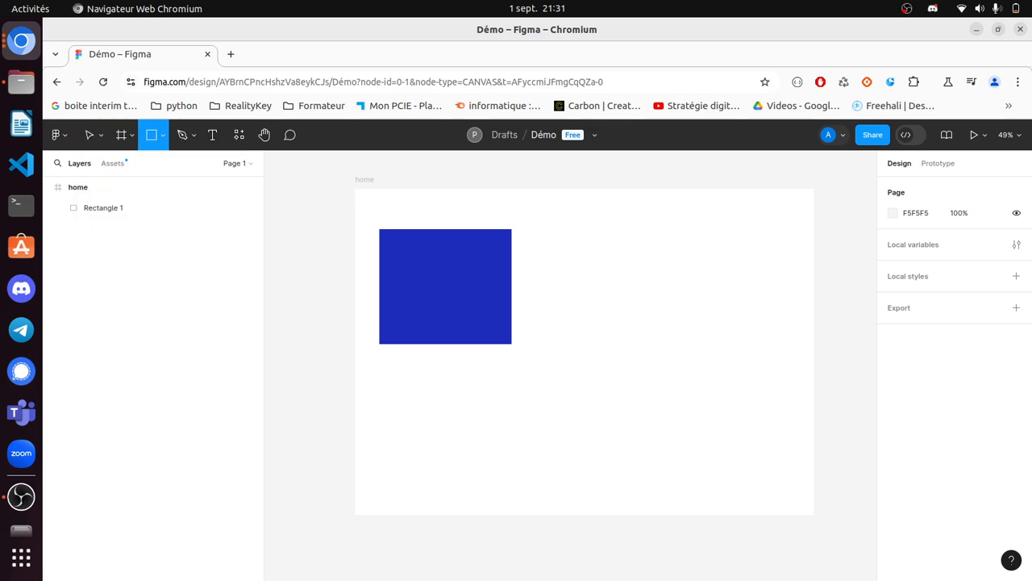
{"action": "left_click_drag", "start_coordinate": [571, 291], "coordinate": [699, 387]}
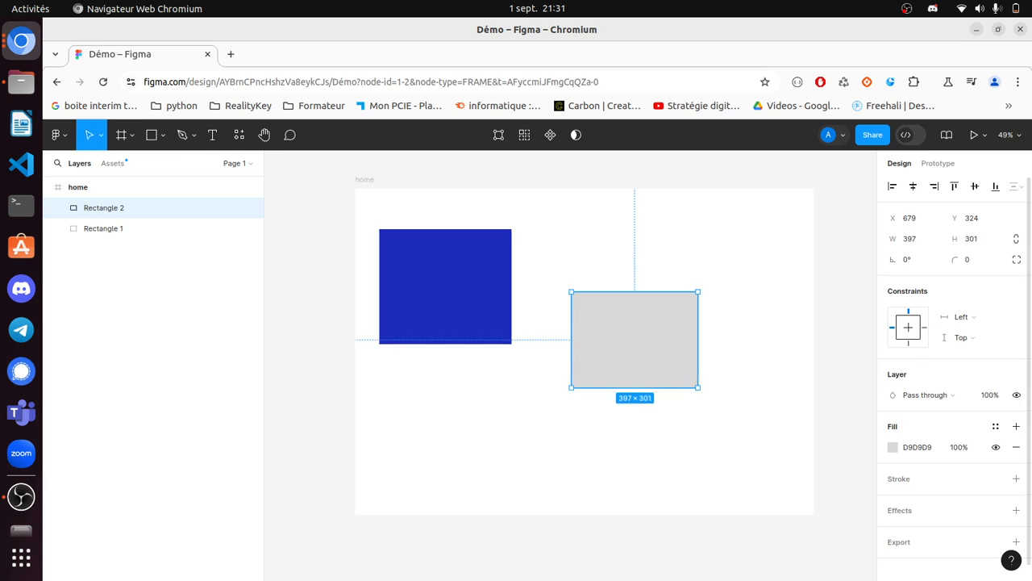
{"action": "left_click", "coordinate": [893, 447]}
{"action": "left_click", "coordinate": [840, 417]}
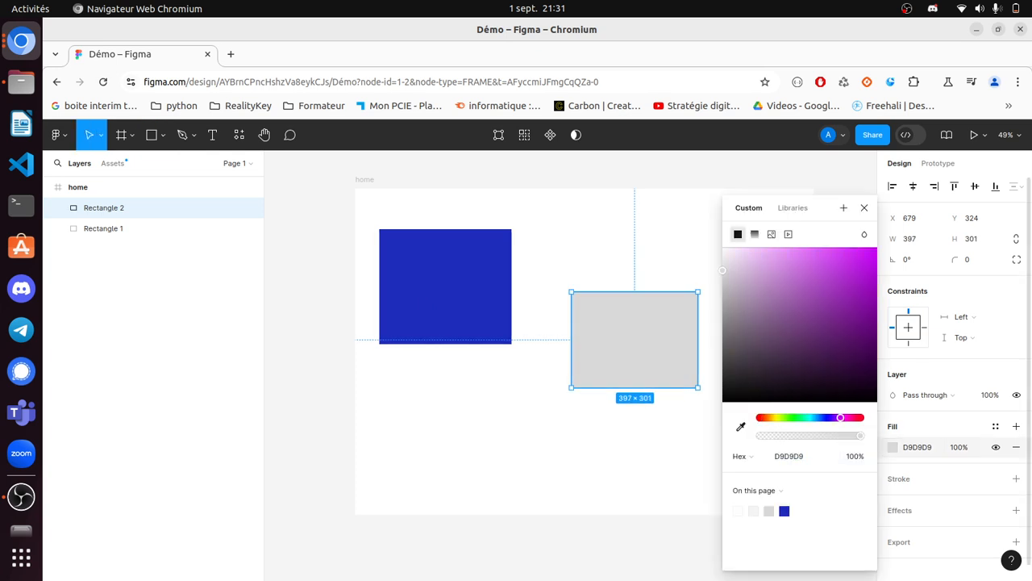
{"action": "left_click", "coordinate": [808, 267]}
{"action": "key", "text": "Escape"}
{"action": "key", "text": "Escape"}
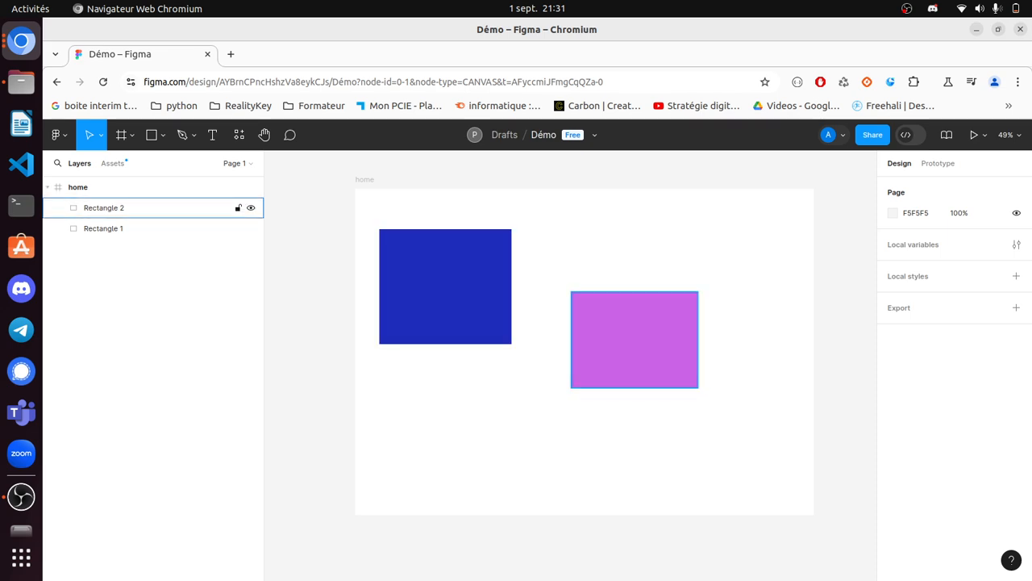
Step: Select the Rectangle 1 and Rectangle 2 layers in turn to match each layer with its shape on the canvas
{"action": "left_click", "coordinate": [145, 228]}
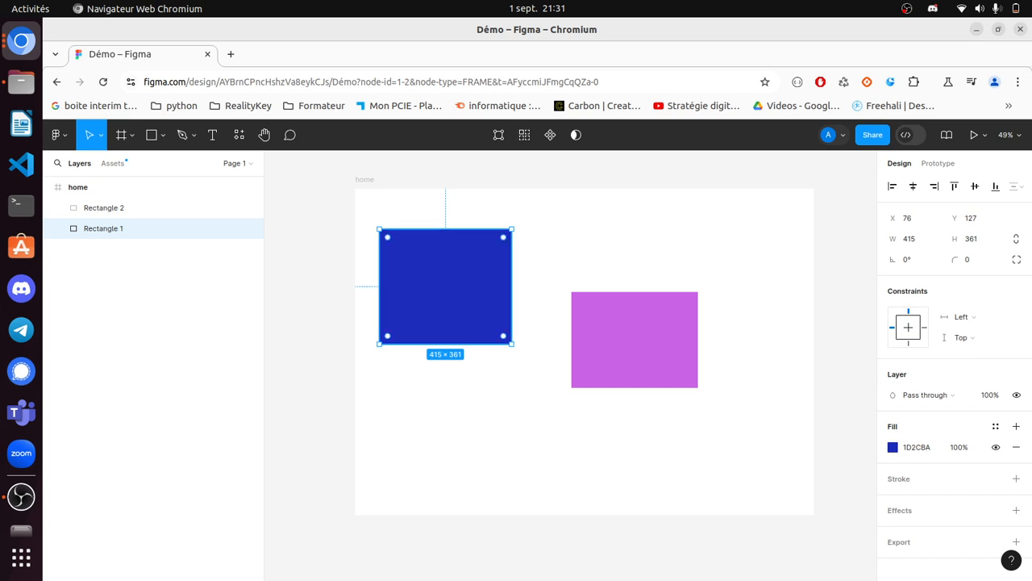
{"action": "left_click", "coordinate": [146, 208]}
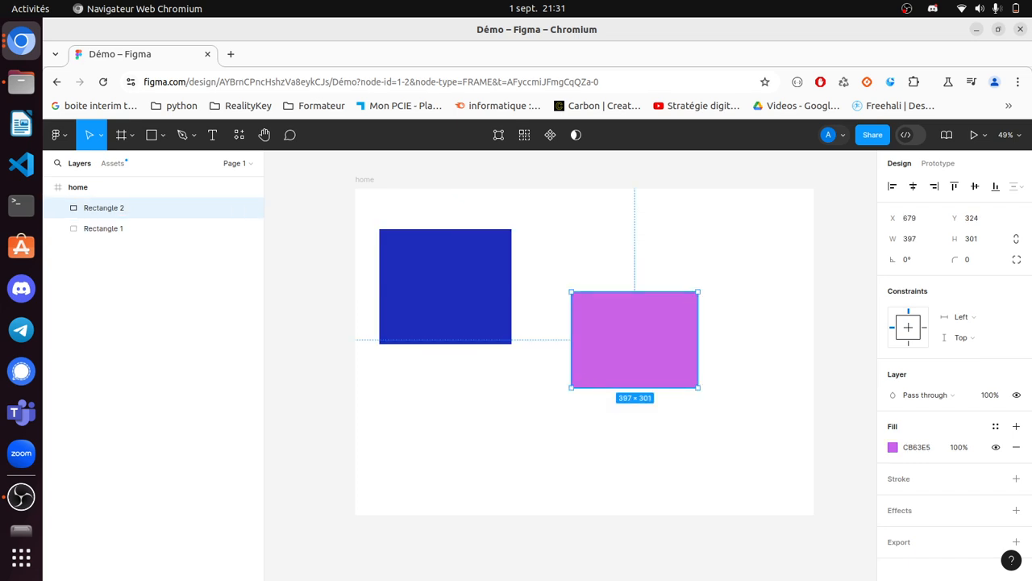
{"action": "key", "text": "Escape"}
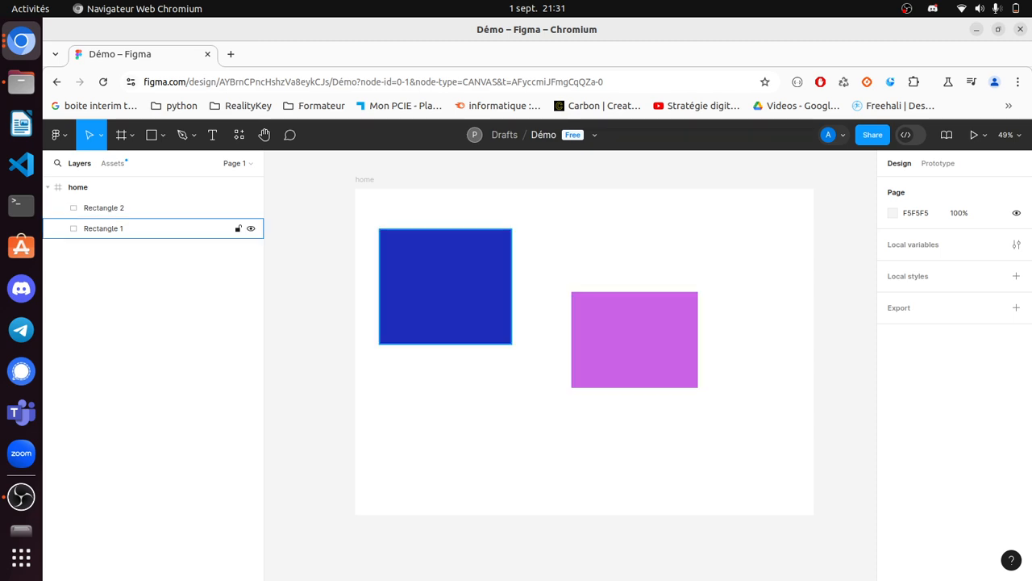
{"action": "left_click", "coordinate": [103, 228]}
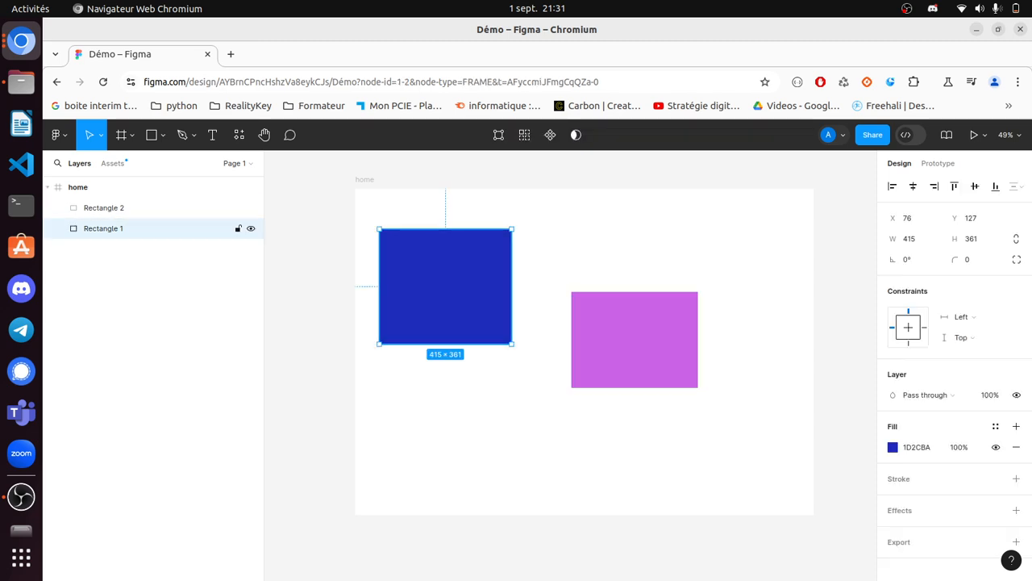
Step: Move the purple rectangle to about X 264, Y 279 so it overlaps the blue rectangle's lower-right corner
{"action": "left_click", "coordinate": [103, 207]}
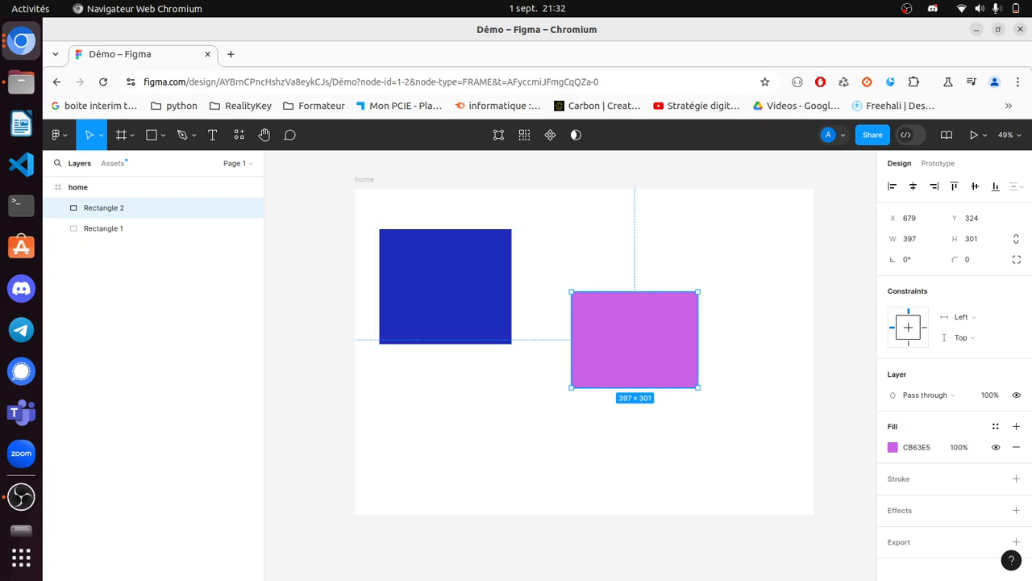
{"action": "mouse_move", "coordinate": [634, 340]}
{"action": "left_mouse_down"}
{"action": "mouse_move", "coordinate": [553, 332]}
{"action": "mouse_move", "coordinate": [490, 296]}
{"action": "mouse_move", "coordinate": [504, 325]}
{"action": "left_mouse_up"}
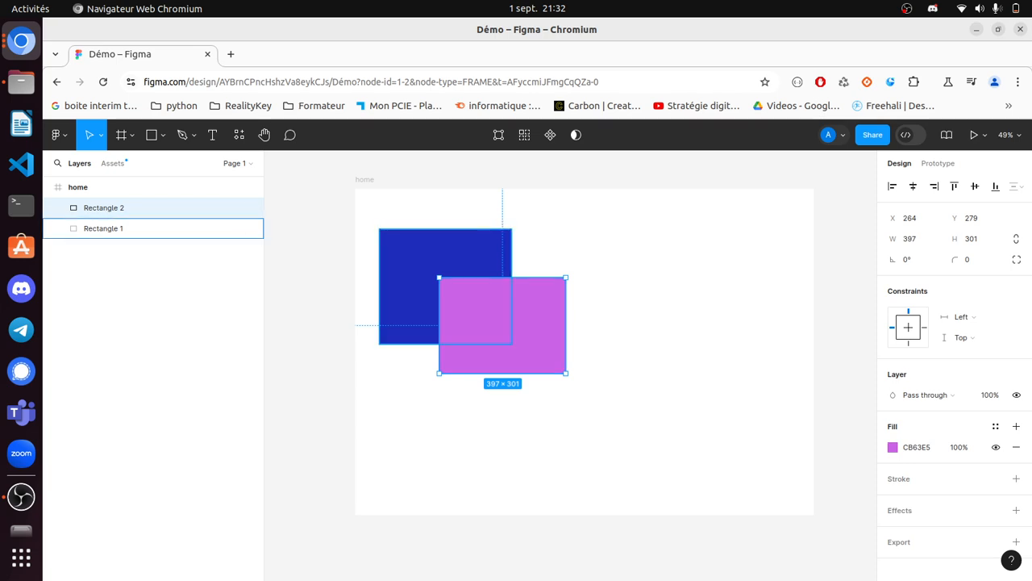
{"action": "key", "text": "Escape"}
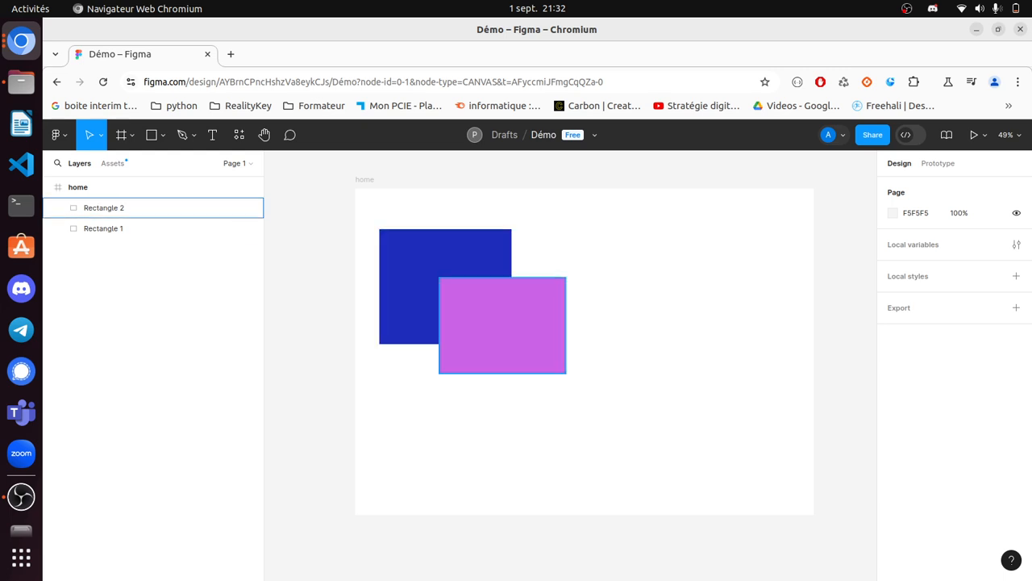
Step: Reorder the layers so that purple Rectangle 2 lies below blue Rectangle 1
{"action": "left_click_drag", "start_coordinate": [104, 208], "coordinate": [106, 236]}
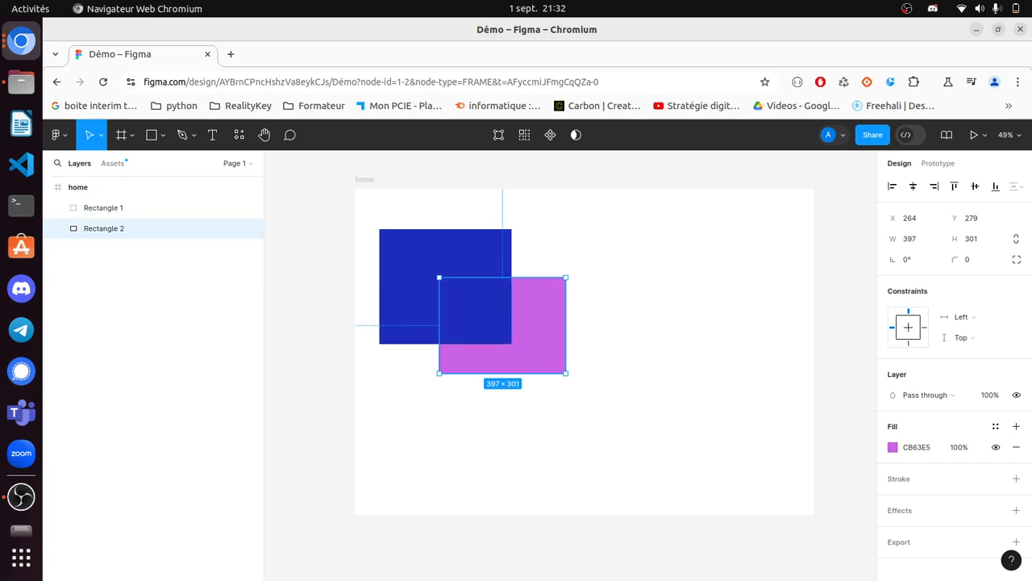
{"action": "key", "text": "Escape"}
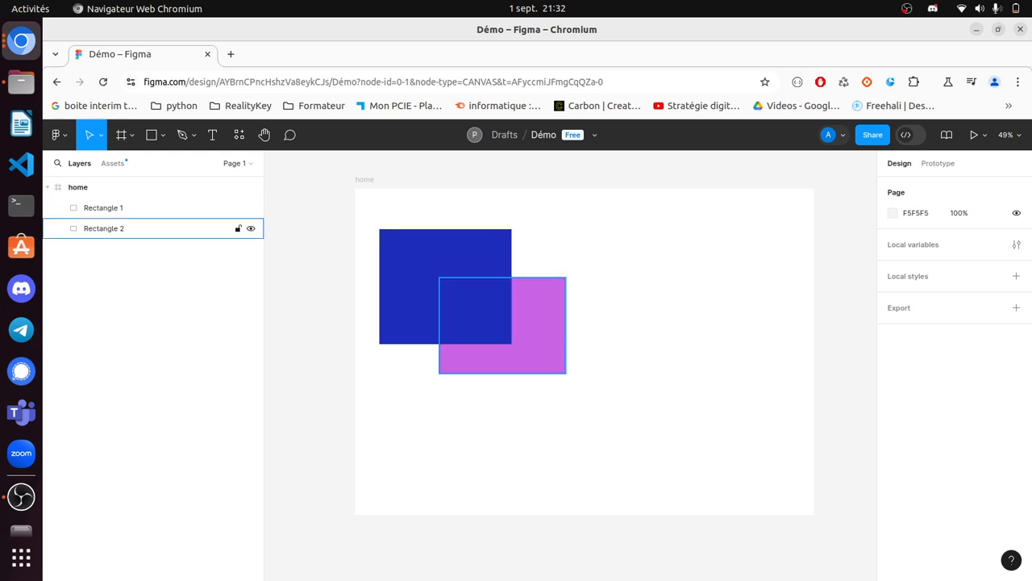
Step: Bring the purple rectangle to the front, above the blue one
{"action": "left_click", "coordinate": [121, 207]}
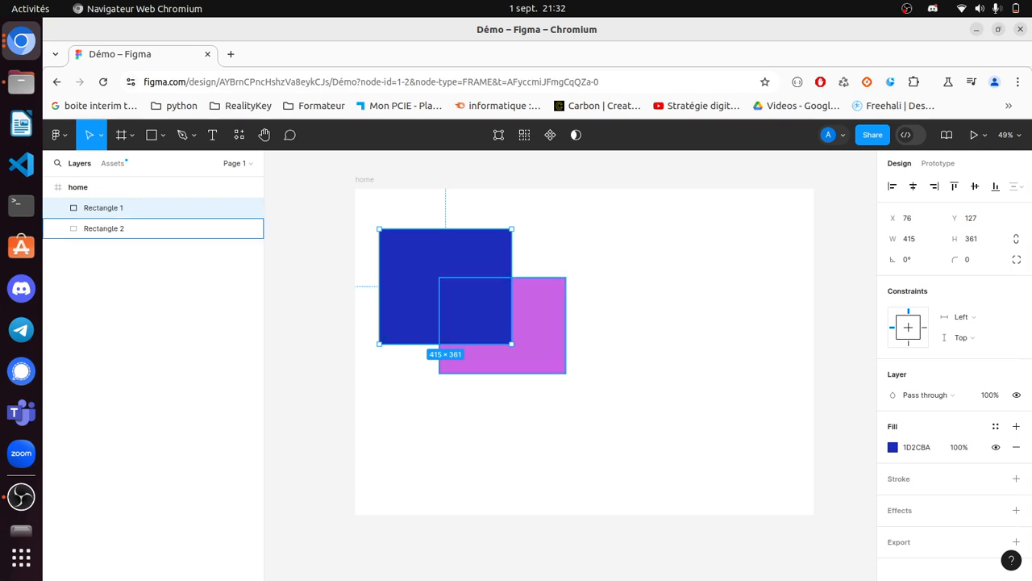
{"action": "right_click", "coordinate": [534, 320]}
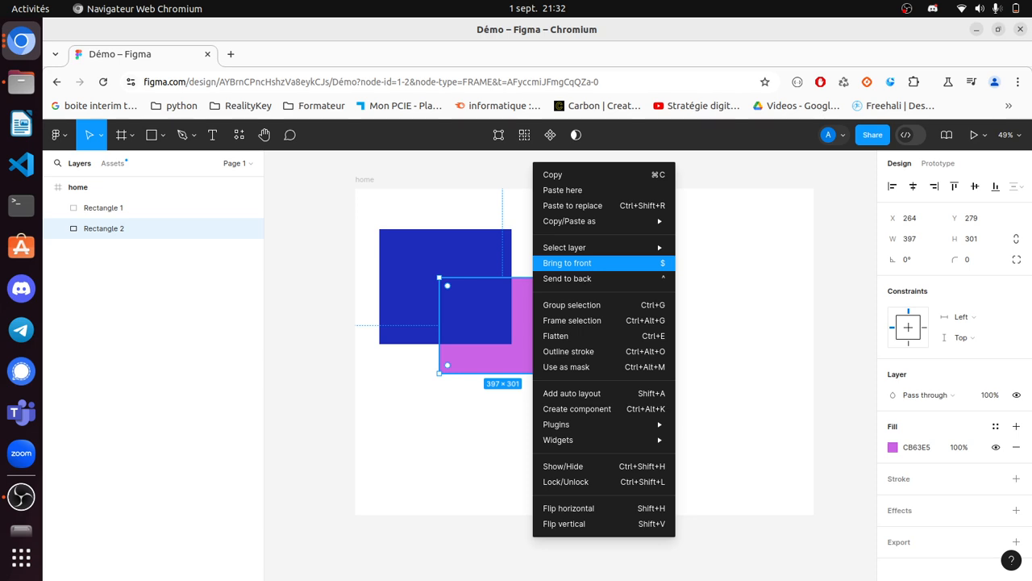
{"action": "left_click", "coordinate": [567, 263]}
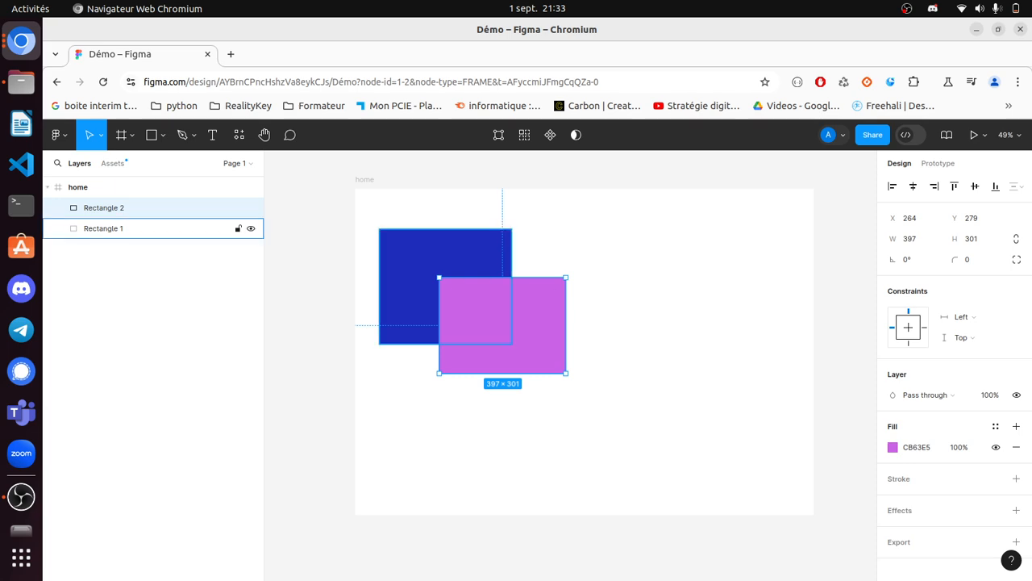
Step: Rename the blue rectangle's layer to "rectange bleu"
{"action": "double_click", "coordinate": [103, 229]}
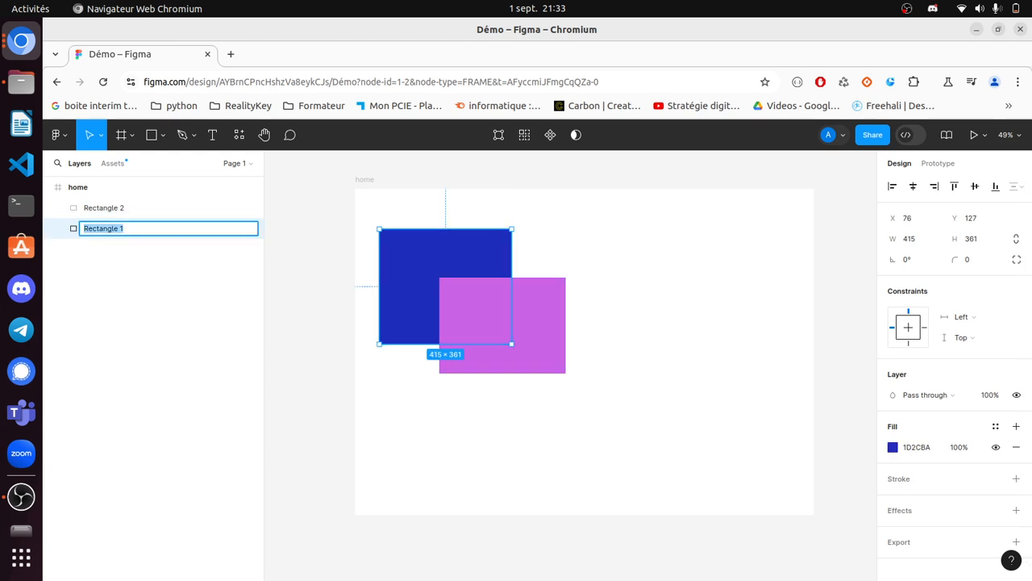
{"action": "type", "text": "rectange bleu"}
{"action": "left_click", "coordinate": [78, 187]}
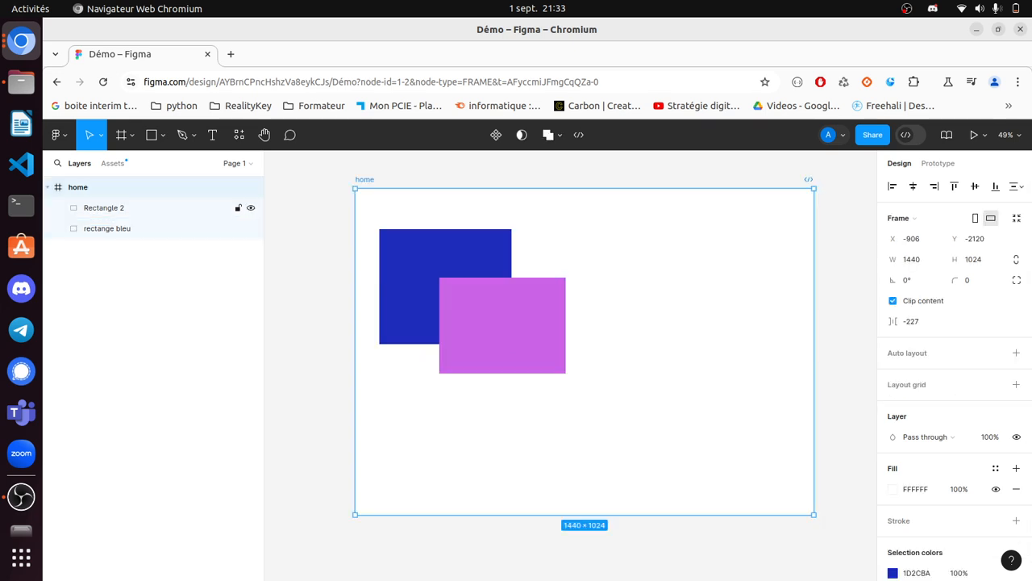
Step: Rename the purple rectangle's layer to "rectangle violet"
{"action": "left_click", "coordinate": [104, 208]}
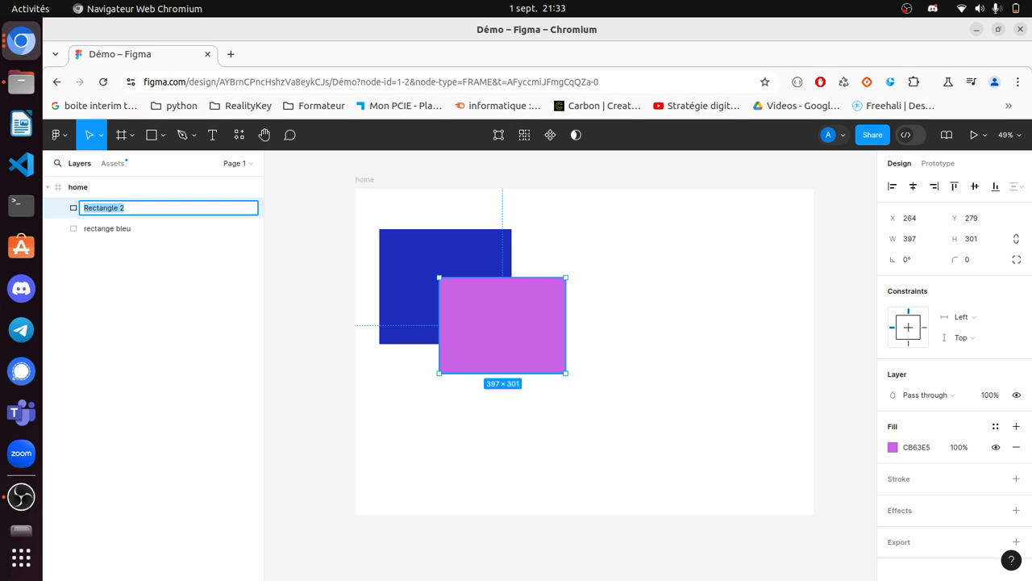
{"action": "type", "text": "rectangle violet"}
{"action": "key", "text": "Escape"}
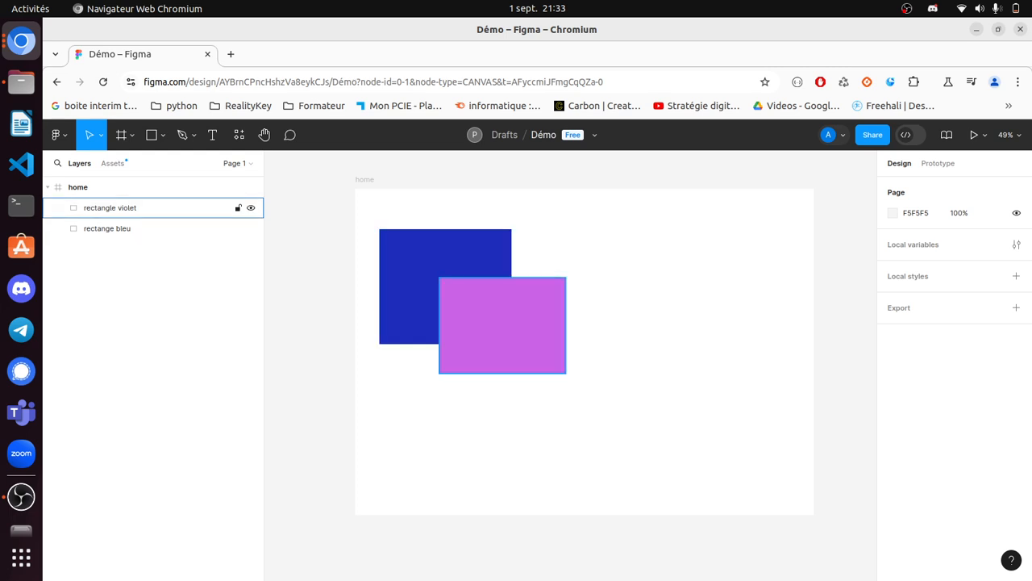
Step: Lock the "rectangle violet" layer and move the blue rectangle down and to the right, behind the purple one
{"action": "left_click", "coordinate": [238, 207]}
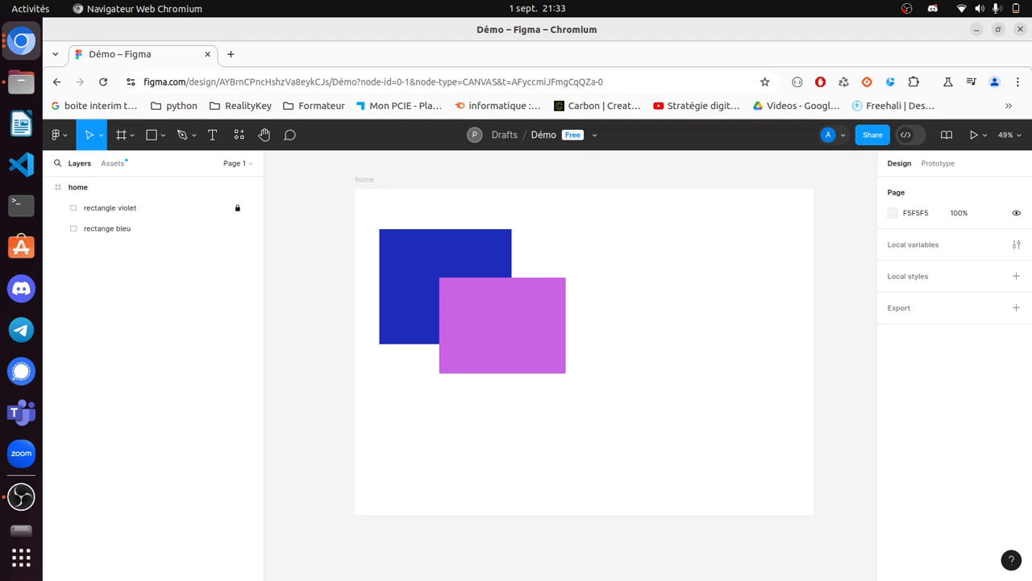
{"action": "left_click_drag", "start_coordinate": [549, 277], "coordinate": [644, 413]}
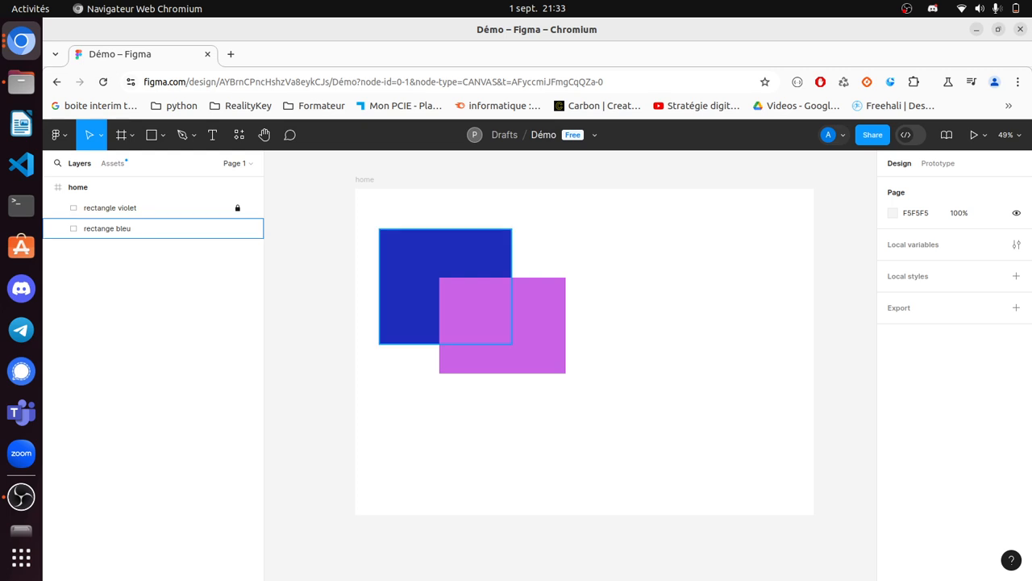
{"action": "left_click_drag", "start_coordinate": [412, 250], "coordinate": [534, 330]}
{"action": "key", "text": "Escape"}
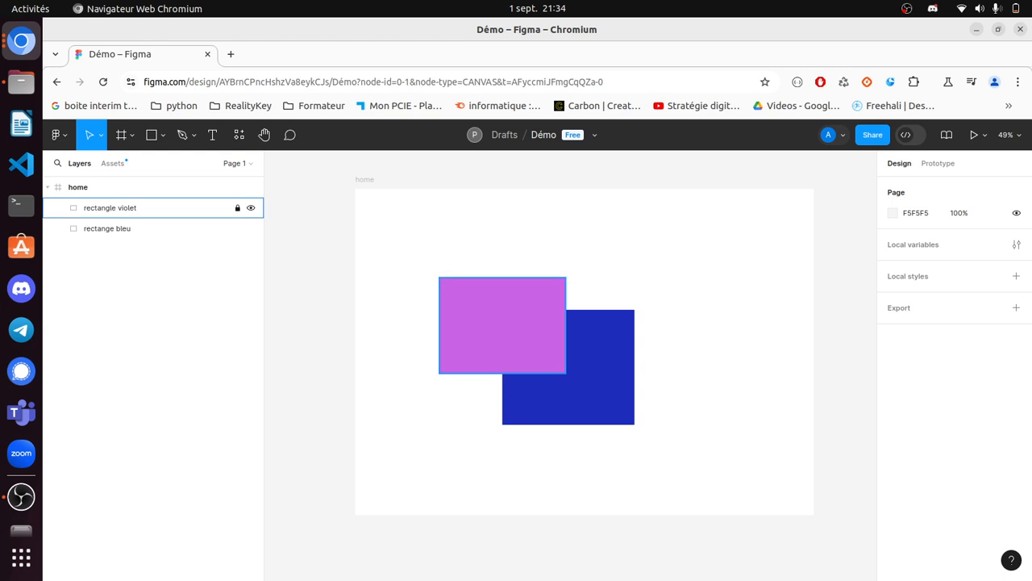
Step: Unlock the "rectangle violet" layer and move the purple rectangle down over the blue rectangle's lower-left corner
{"action": "left_click_drag", "start_coordinate": [502, 325], "coordinate": [530, 390]}
{"action": "key", "text": "Escape"}
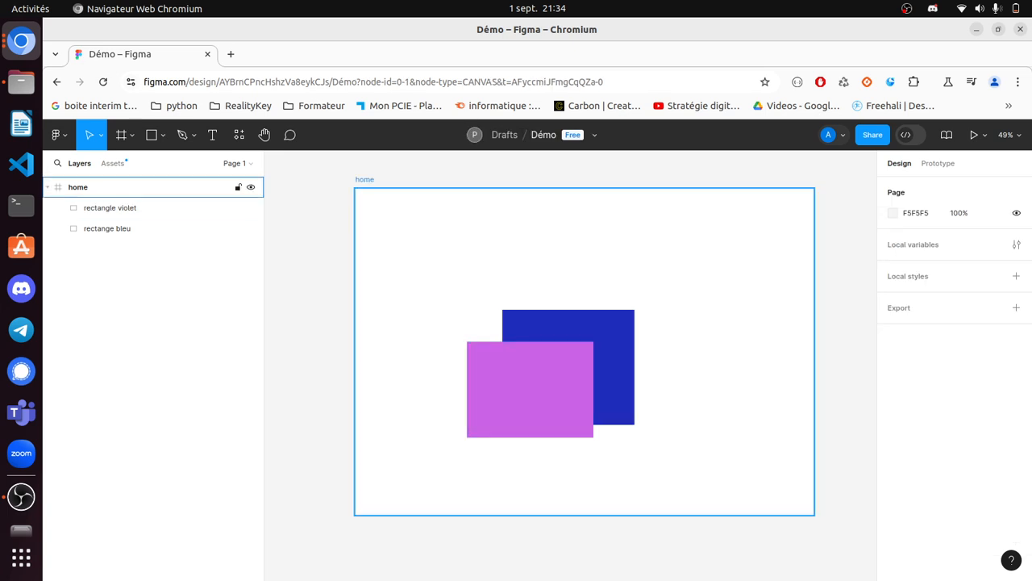
Step: Lock the home frame together with its contents, and unlock it again
{"action": "left_click", "coordinate": [238, 187]}
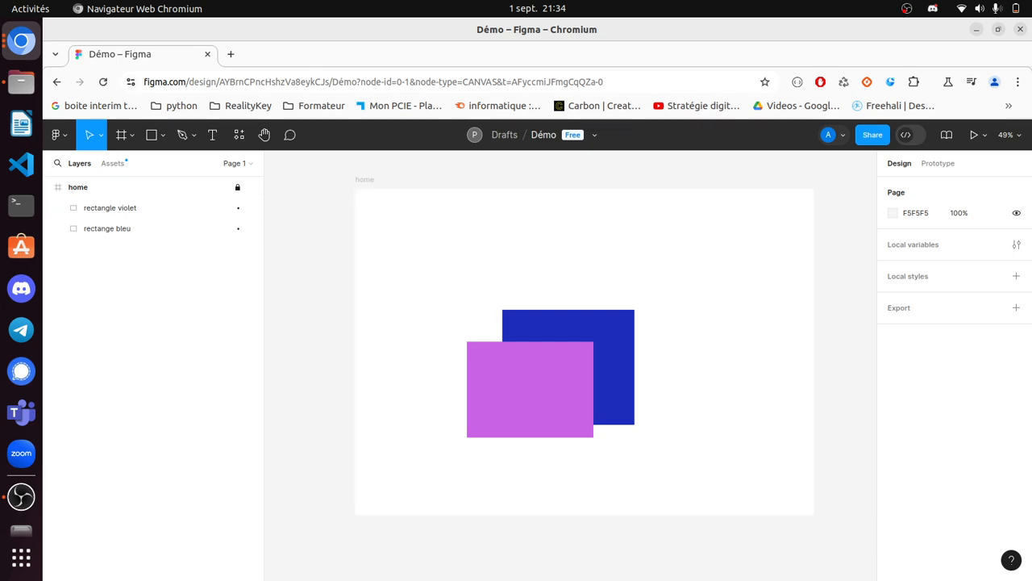
{"action": "left_click", "coordinate": [238, 187]}
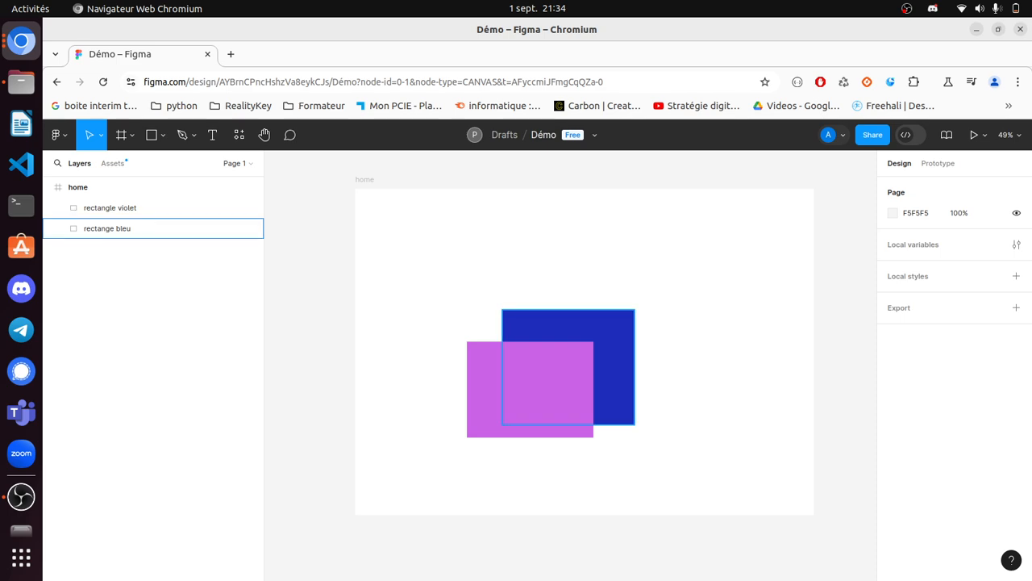
Step: Hide the "rectangle violet" layer, show it again, and clear the selection
{"action": "left_click", "coordinate": [110, 207]}
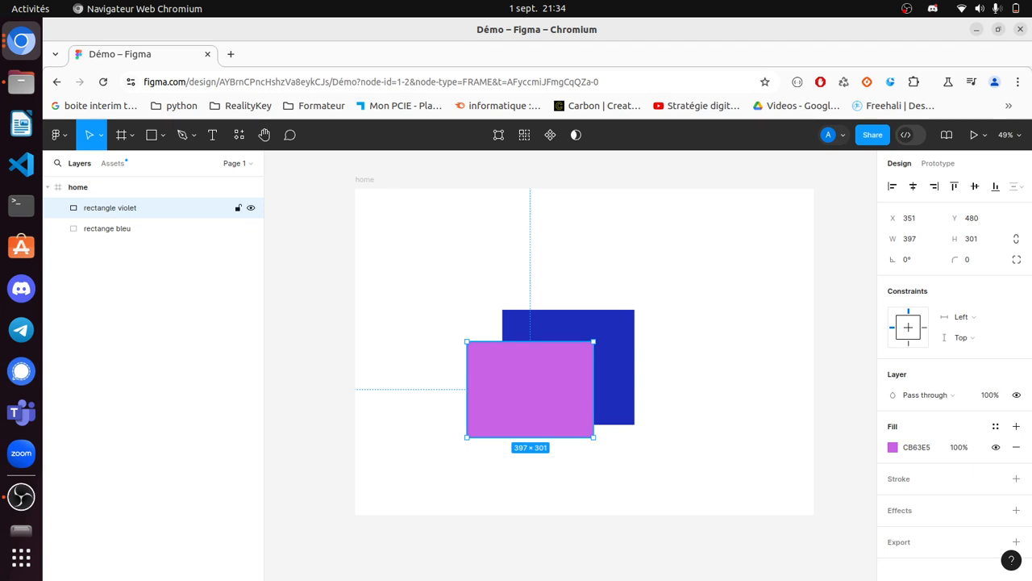
{"action": "key", "text": "ctrl+shift+h"}
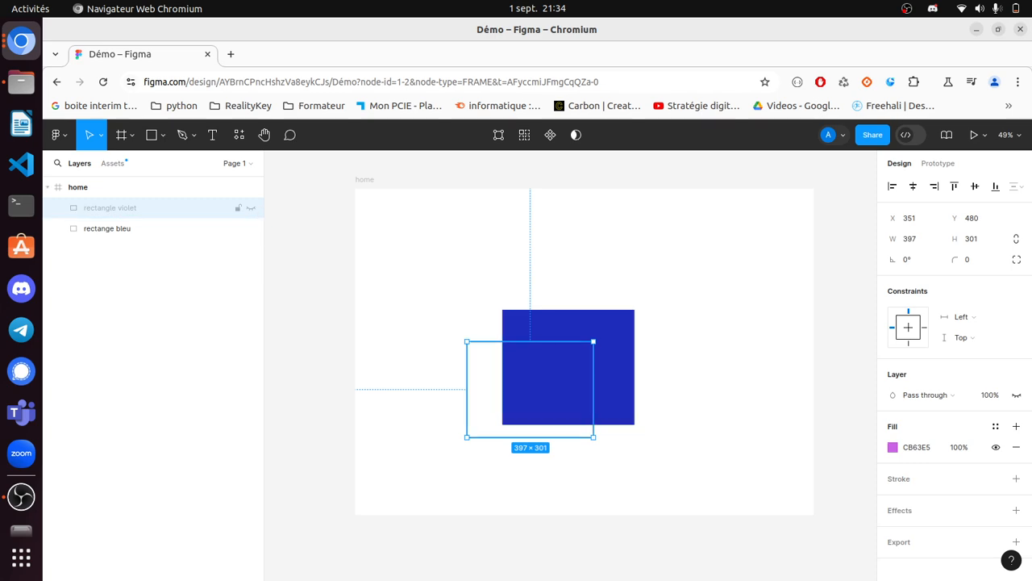
{"action": "key", "text": "ctrl+shift+h"}
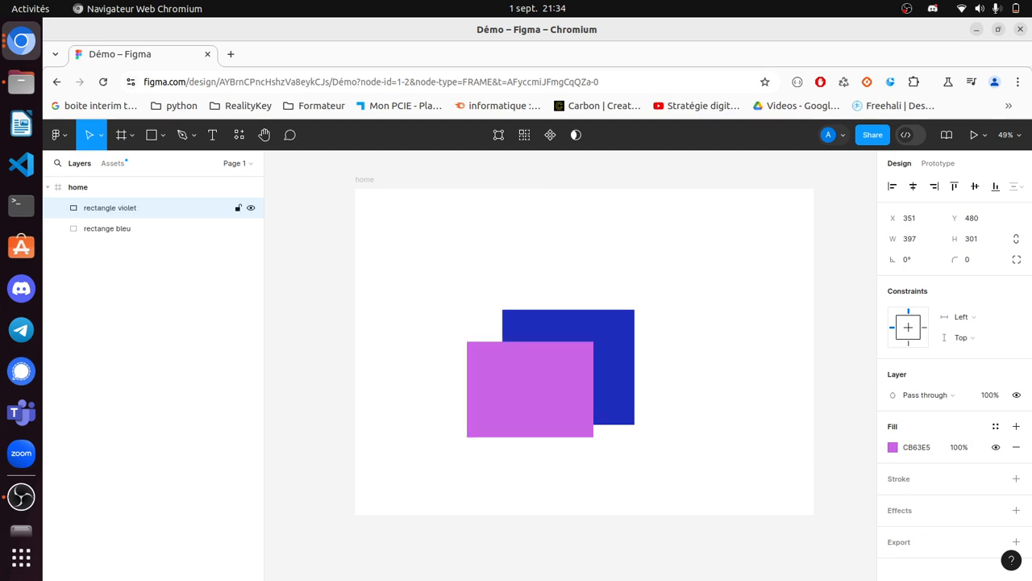
{"action": "key", "text": "Escape"}
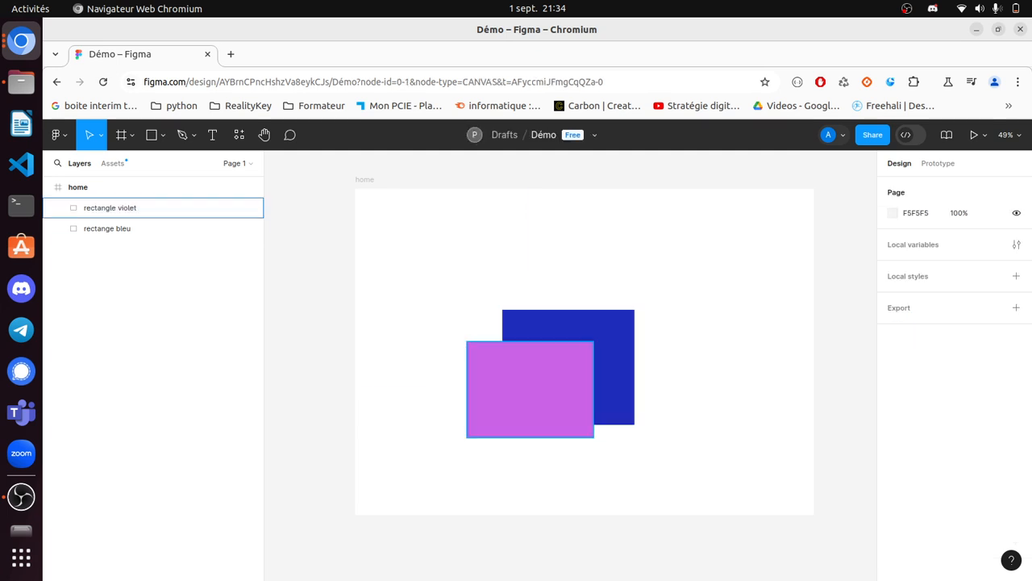
Step: Delete the "rectangle violet" and "rectange bleu" layers from the home frame
{"action": "left_click", "coordinate": [110, 208]}
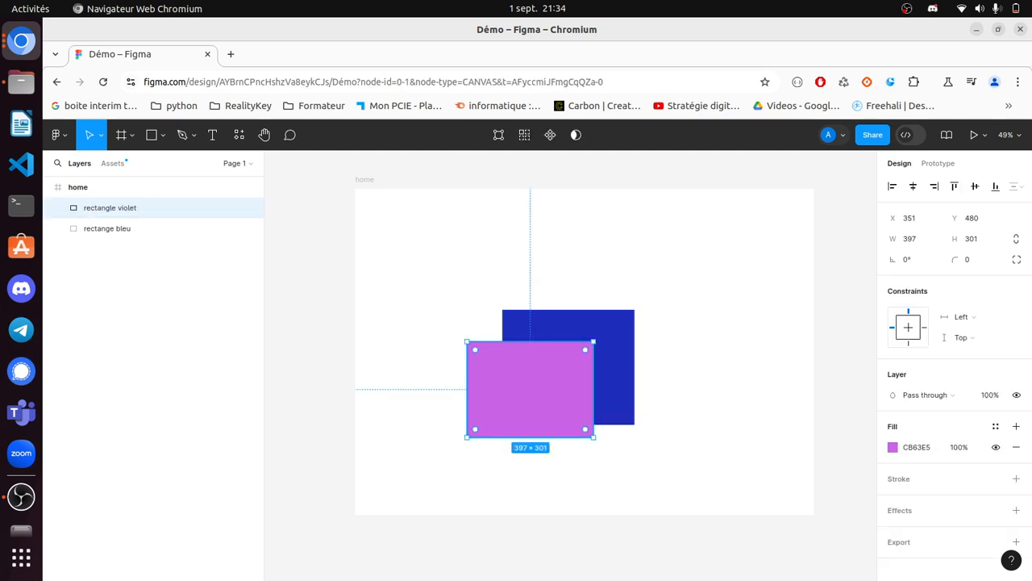
{"action": "key", "text": "Delete"}
{"action": "left_click", "coordinate": [107, 208]}
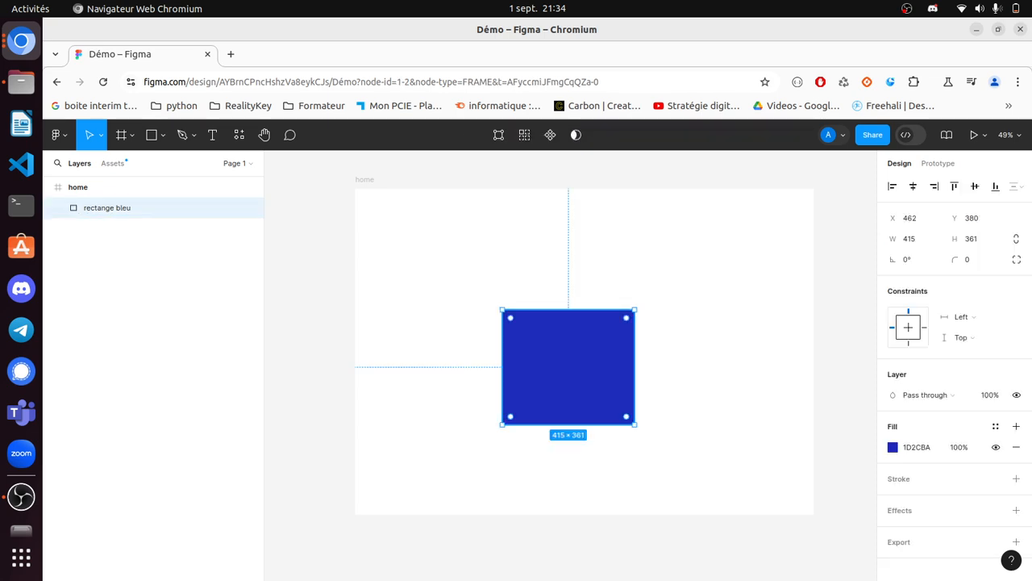
{"action": "key", "text": "Delete"}
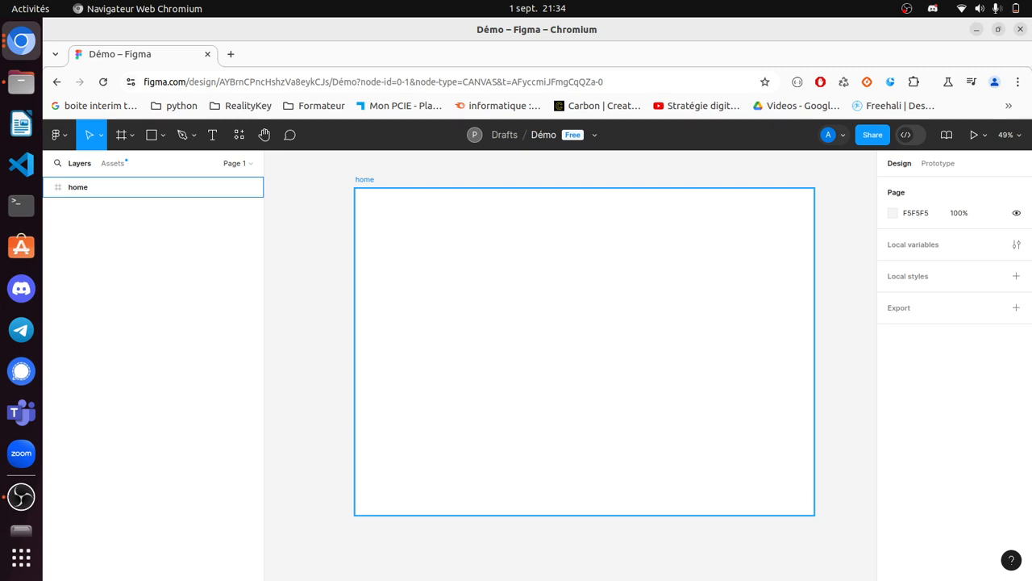